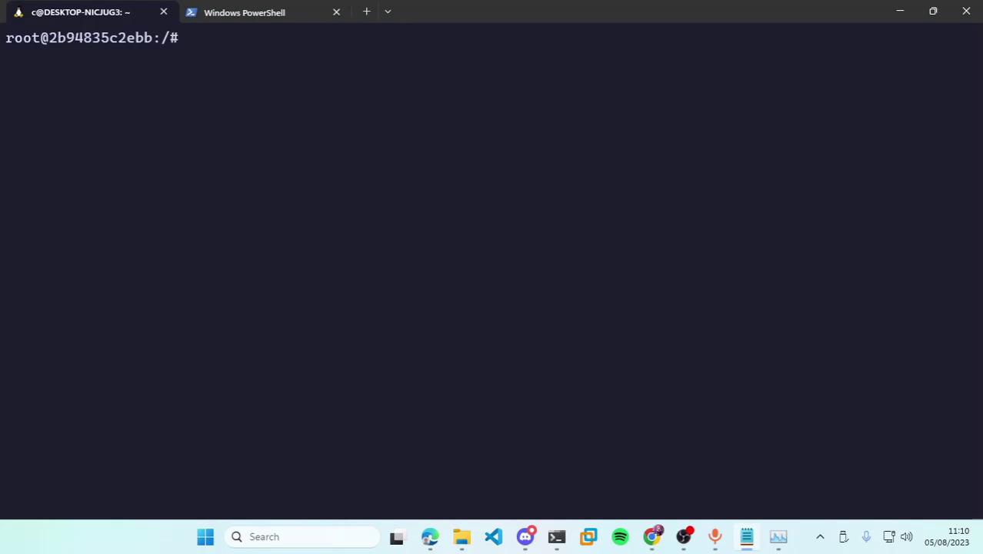
# - Run apt update and highlight the 'All packages are up to date' result line
pyautogui.click(323, 221)
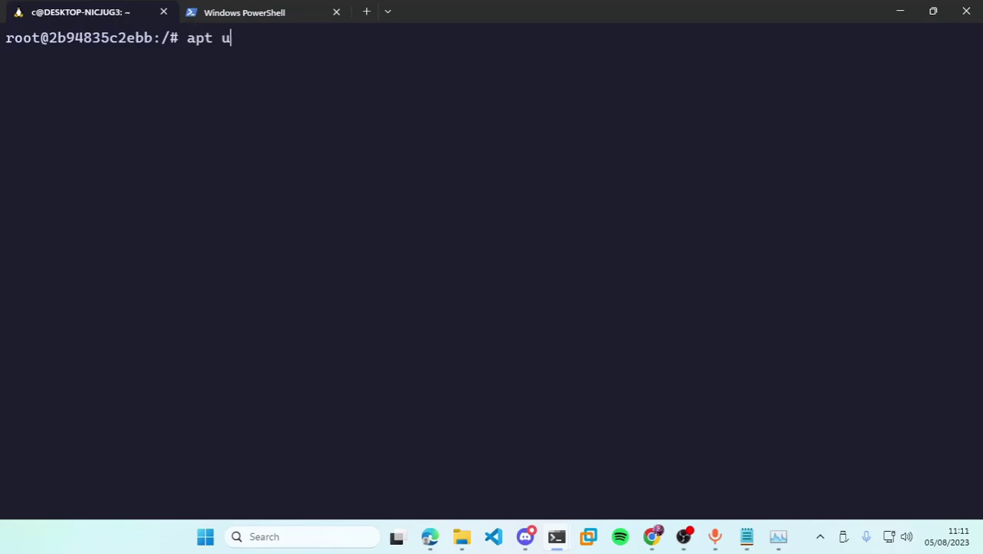
pyautogui.write('pdate')
pyautogui.press('Return')
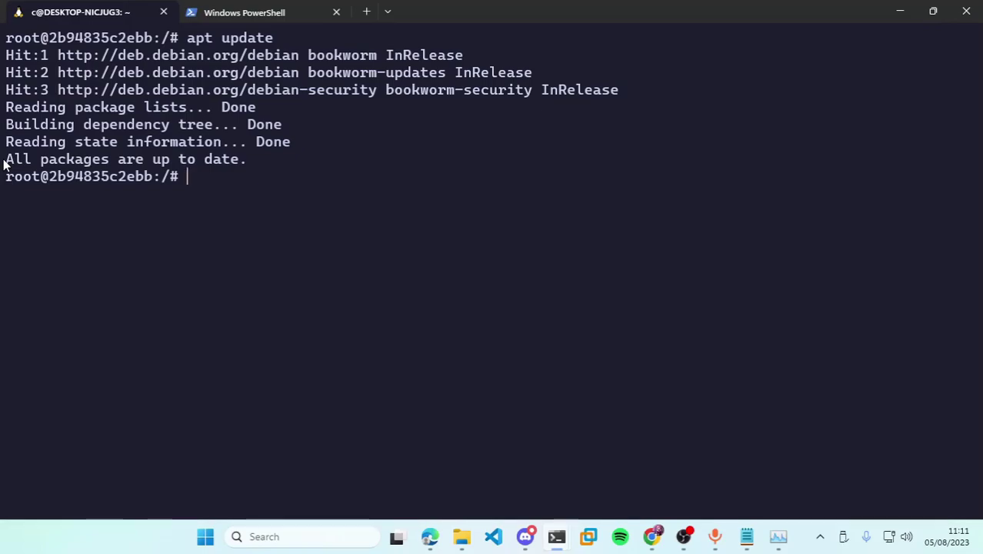
pyautogui.moveTo(4, 164); pyautogui.dragTo(406, 168)
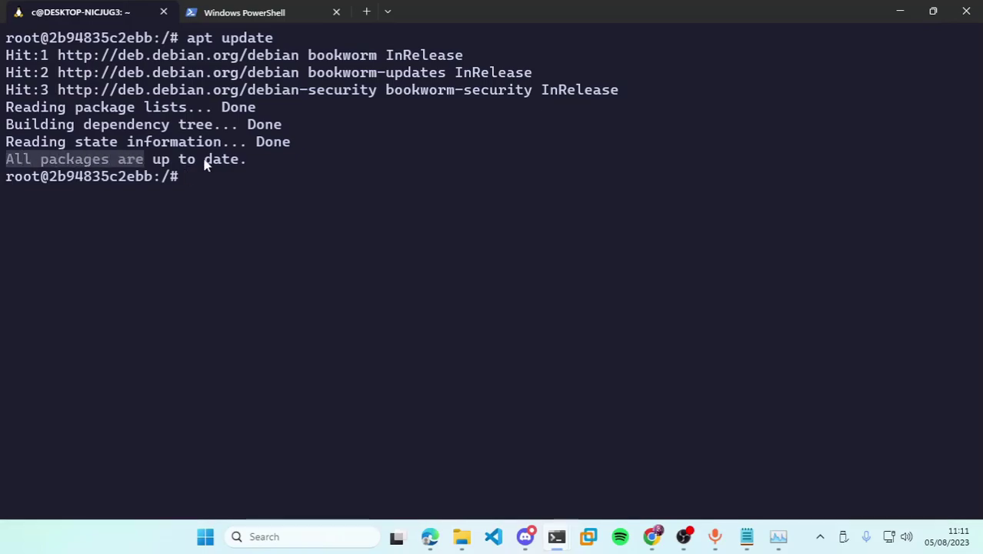
pyautogui.rightClick(406, 168)
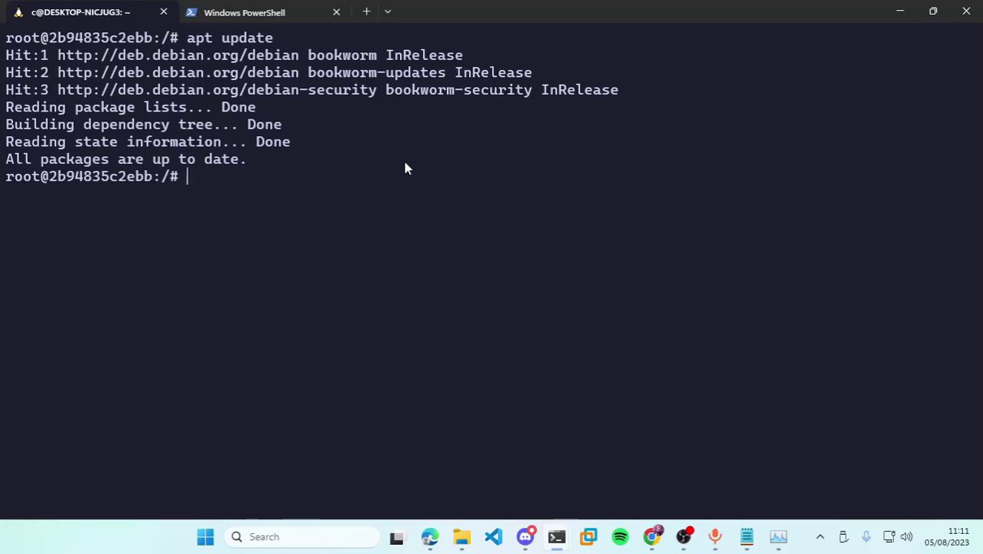
# - Run apt upgrade, fixing the typo in 'upgrade'
pyautogui.write('apt upgradfe')
pyautogui.press('BackSpace')
pyautogui.press('BackSpace')
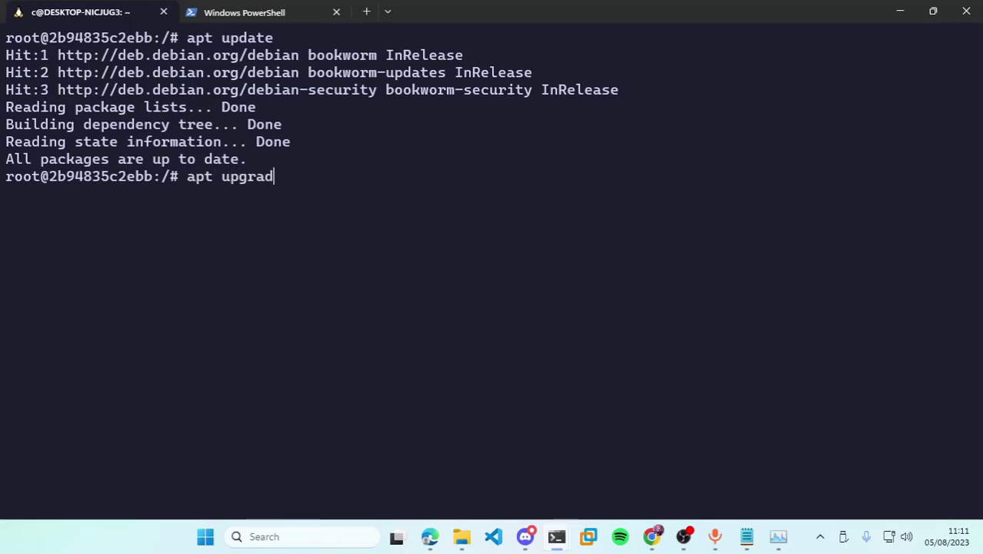
pyautogui.write('e')
pyautogui.press('Return')
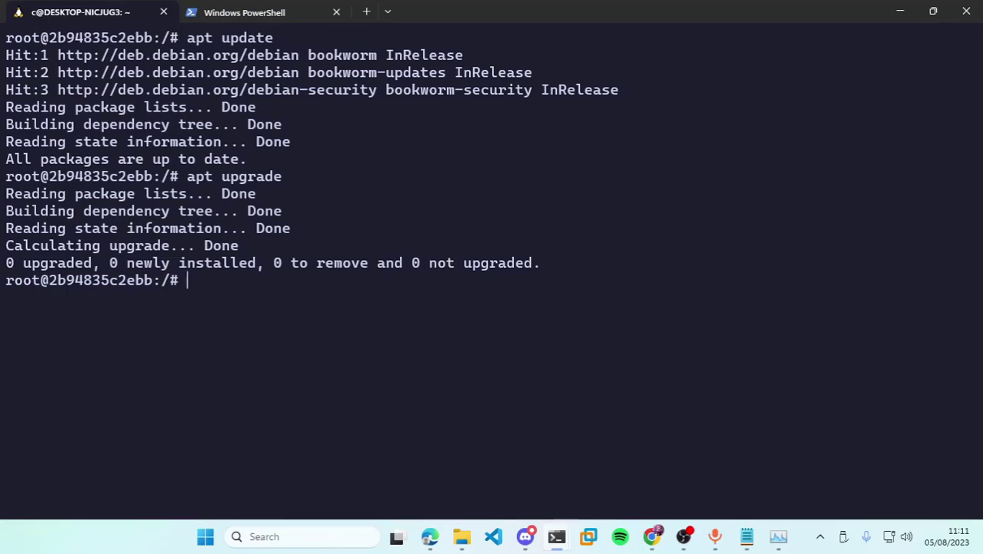
# - Type the apt install command for xfce4, xfce4-goodies, dbus-x11 and xpra
pyautogui.write('apt install ')
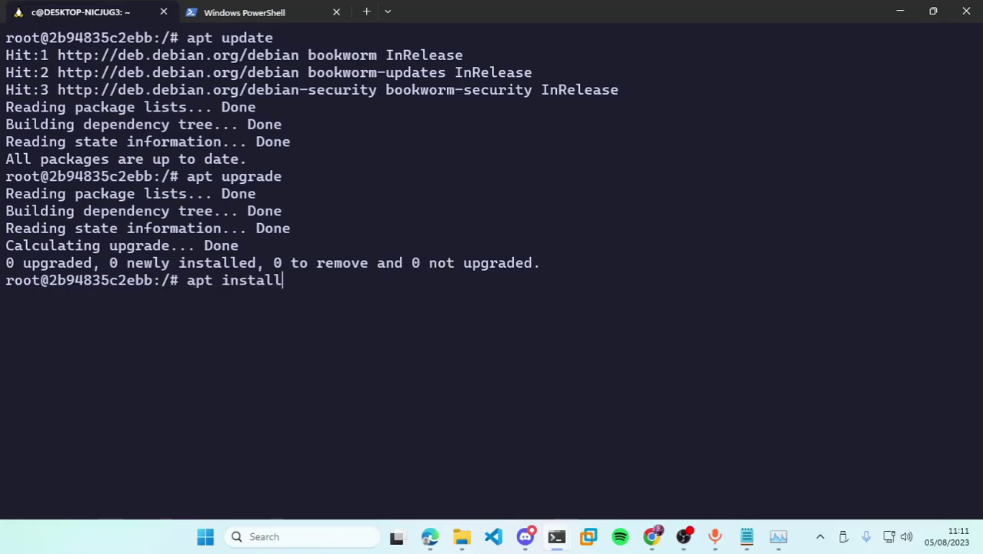
pyautogui.write('xfce34')
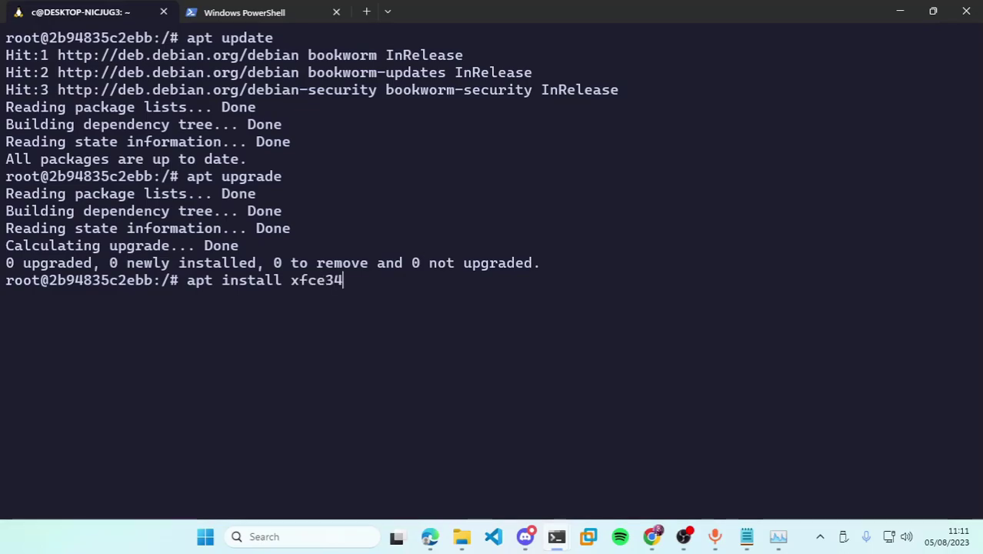
pyautogui.press('BackSpace')
pyautogui.press('BackSpace')
pyautogui.write('4 xfce4-')
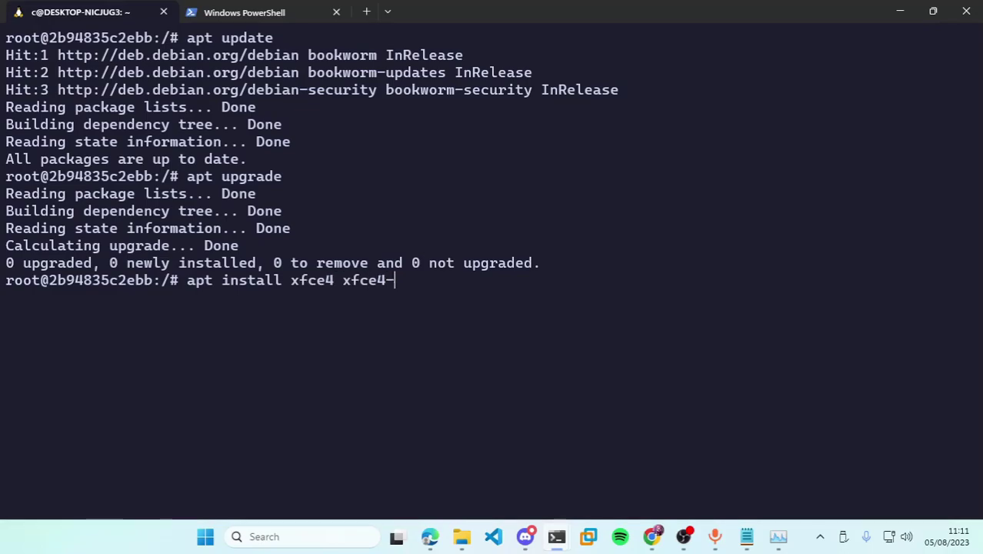
pyautogui.write('goodies d')
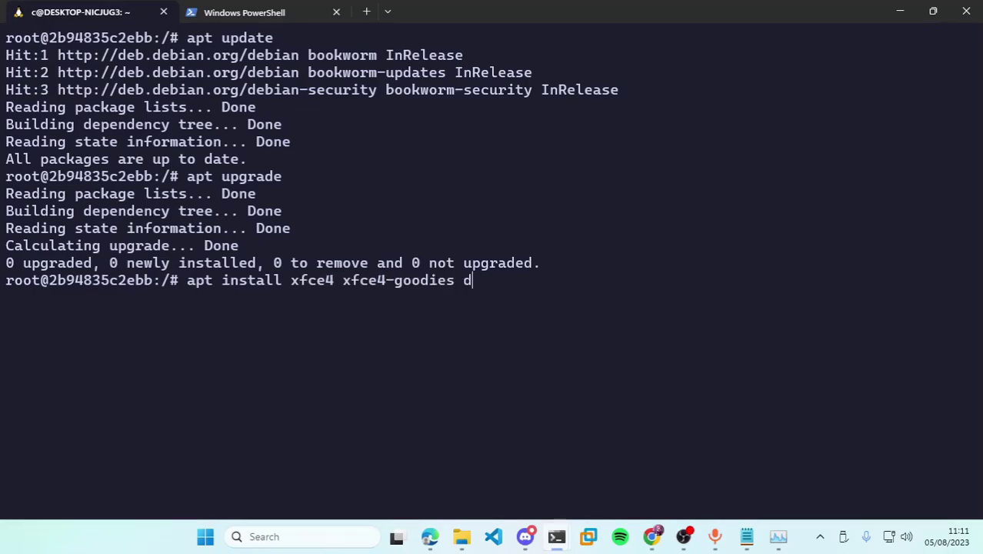
pyautogui.write('bus-x11 ')
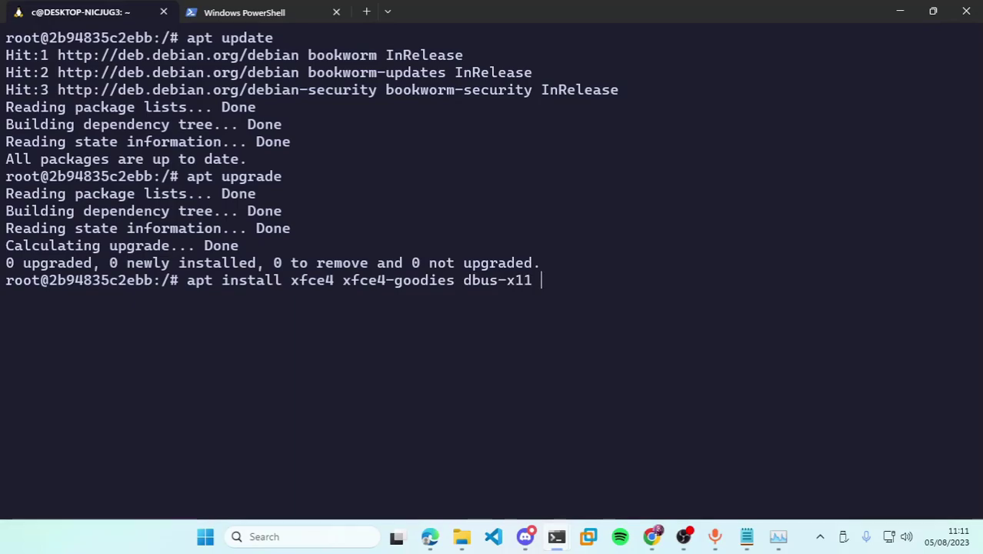
pyautogui.write('xpra')
# - Run the package install, then paste the xpra start-desktop command and review its options
pyautogui.press('Return')
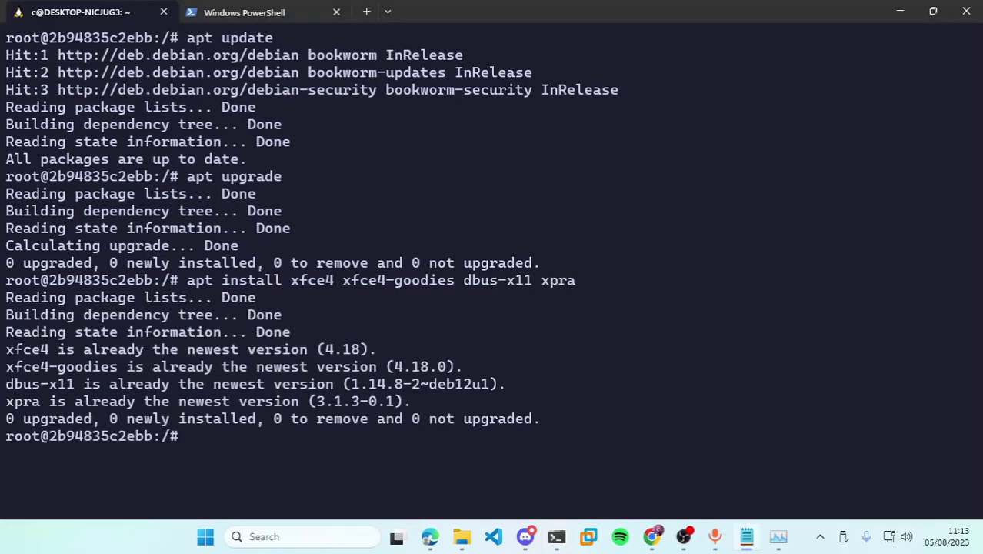
pyautogui.write('xpra start-desktop --pulseaudio=yes --bind-tcp=127.0.0.1:14500 --start-child=xfce4-session --systemd-run=no --exit-with-children --daemon=no')
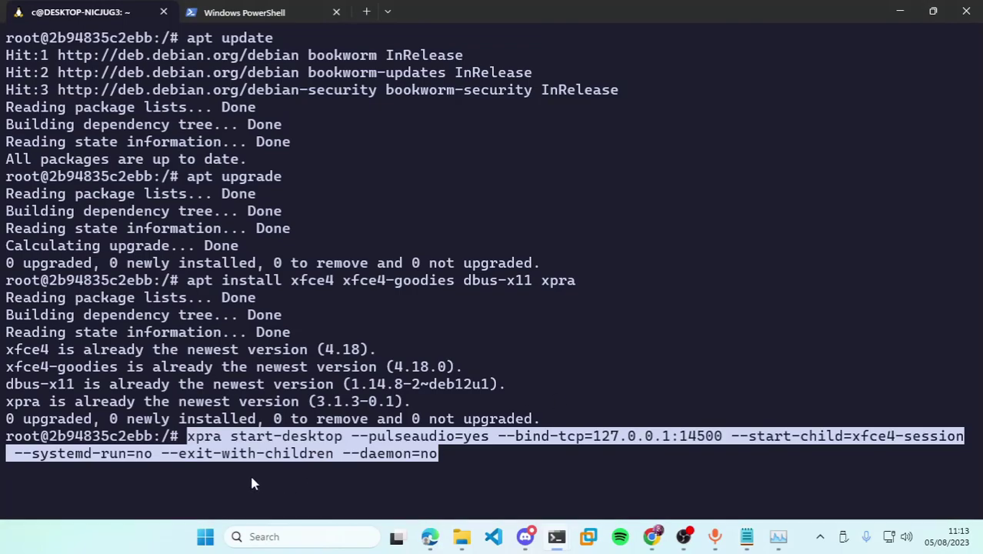
pyautogui.moveTo(187, 437); pyautogui.dragTo(335, 448)
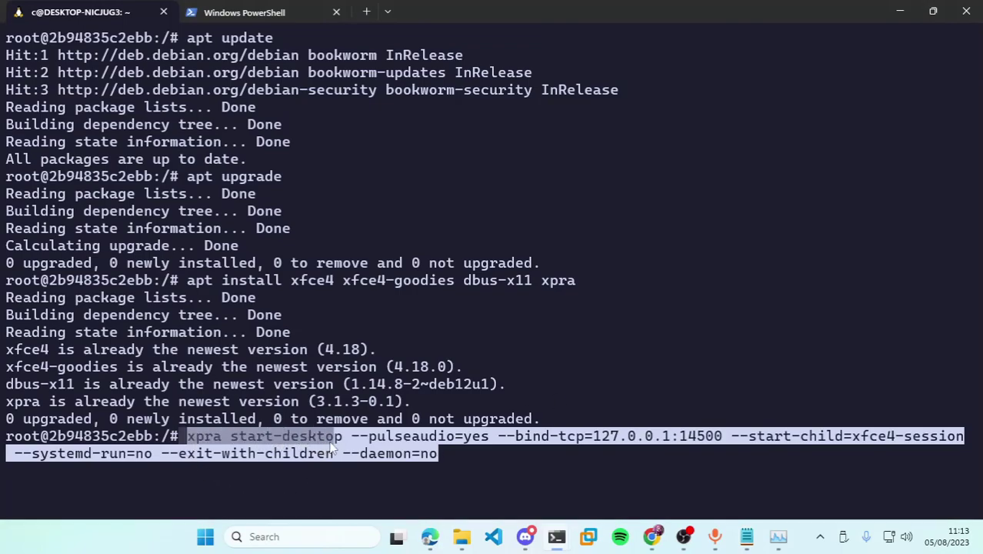
pyautogui.hotkey('ctrl', 'c')
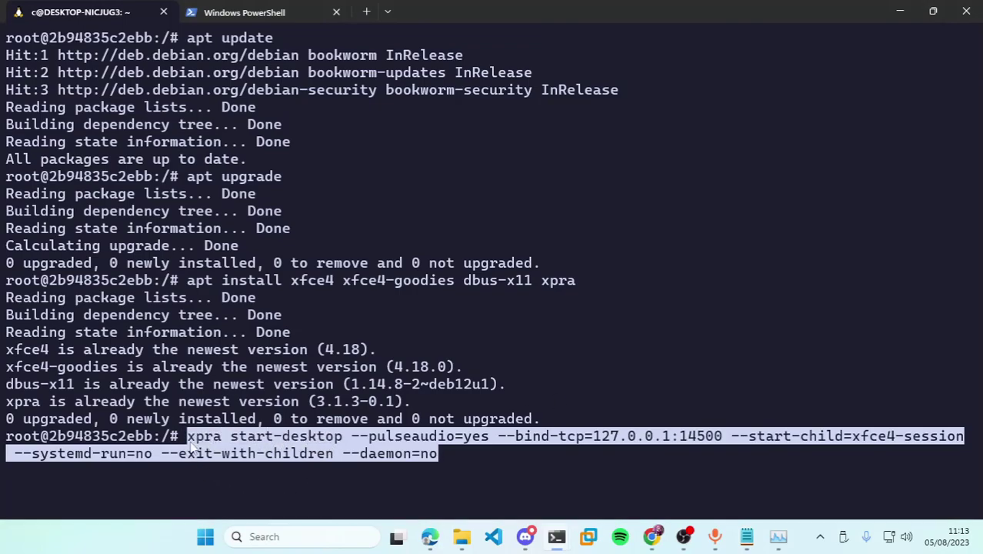
pyautogui.moveTo(193, 446); pyautogui.dragTo(344, 438)
pyautogui.moveTo(192, 445); pyautogui.dragTo(689, 437)
pyautogui.click(689, 438)
# - Change the command's TCP bind address from 127.0.0.1 to 0.0.0.0:14500
pyautogui.press('Left')
pyautogui.press('Left')
pyautogui.press('Left')
pyautogui.press('Left')
pyautogui.press('Left')
pyautogui.press('Left')
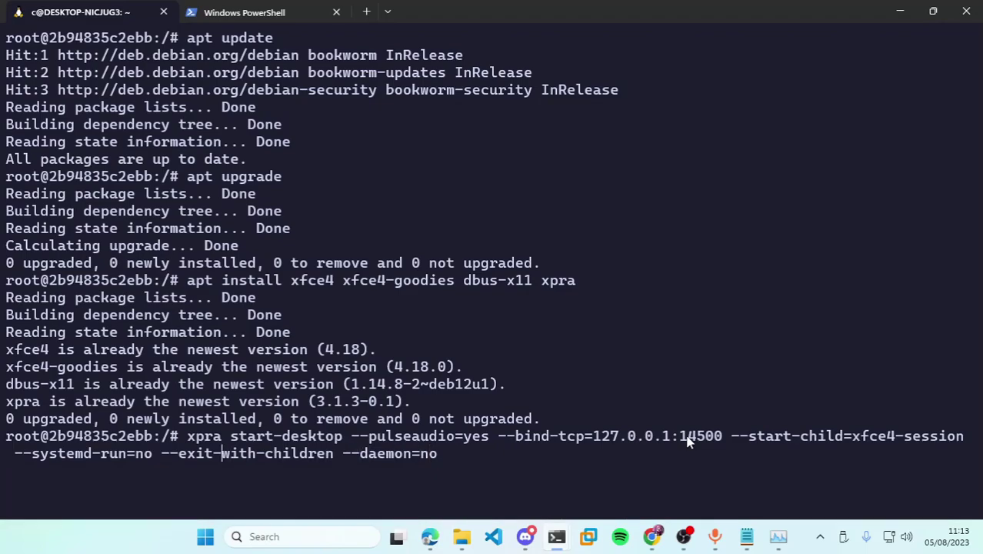
pyautogui.press('Left')
pyautogui.press('Left')
pyautogui.press('Left')
pyautogui.press('Left')
pyautogui.press('Left')
pyautogui.press('Left')
pyautogui.press('Left')
pyautogui.press('Left')
pyautogui.press('Left')
pyautogui.press('Left')
pyautogui.press('Left')
pyautogui.press('Left')
pyautogui.press('Left')
pyautogui.press('Right')
pyautogui.press('Right')
pyautogui.press('Right')
pyautogui.press('BackSpace')
pyautogui.write('0')
pyautogui.press('Left')
pyautogui.press('Left')
pyautogui.press('Left')
pyautogui.press('Left')
pyautogui.press('Left')
pyautogui.press('BackSpace')
pyautogui.press('BackSpace')
pyautogui.press('BackSpace')
pyautogui.write('0')
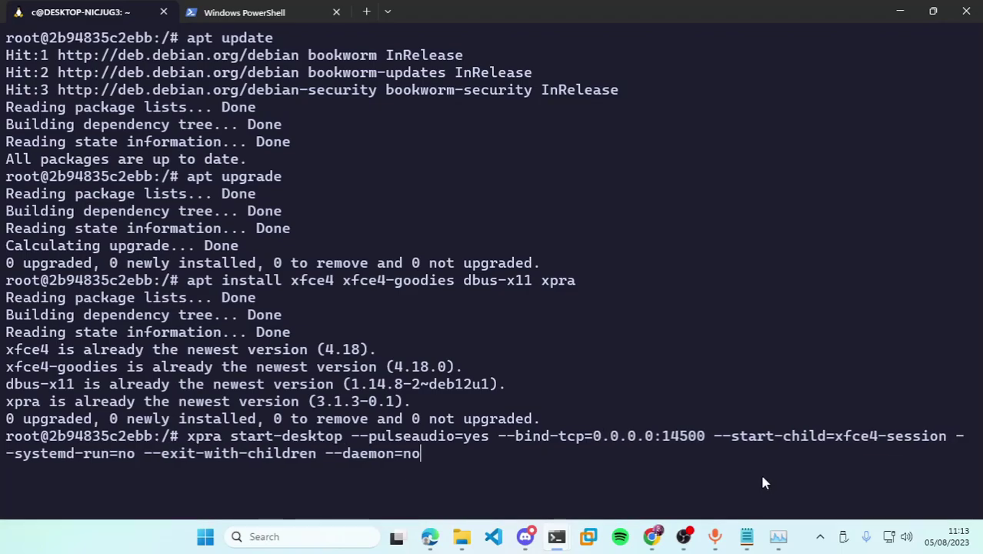
pyautogui.moveTo(947, 444); pyautogui.dragTo(720, 446)
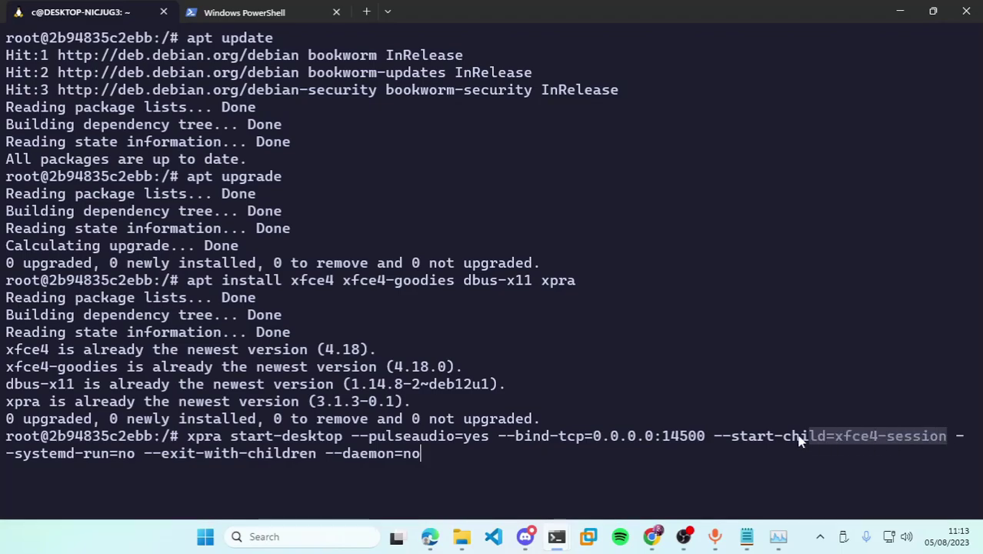
# - Adjust the --daemon option and run xpra start-desktop with the Xfce session on port 14500
pyautogui.click(720, 442)
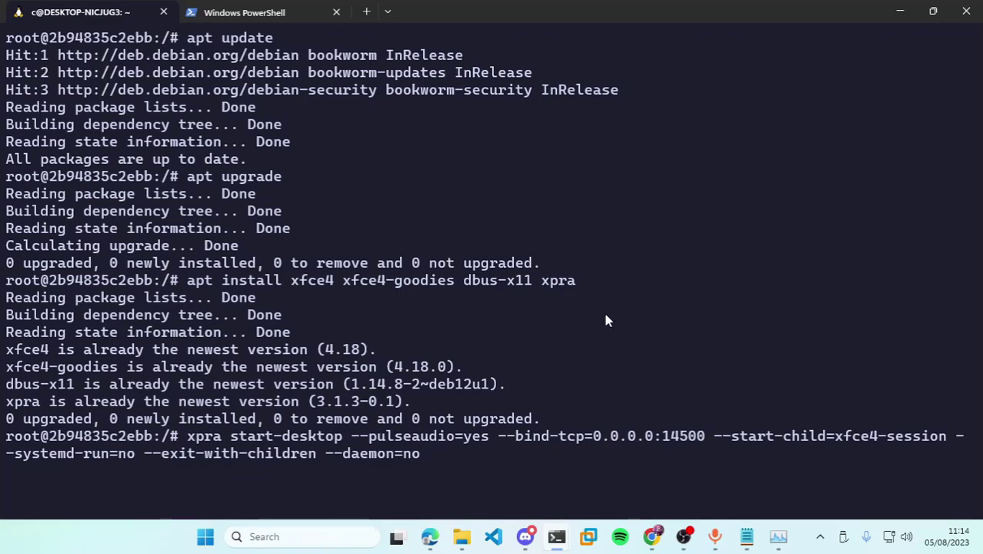
pyautogui.press('BackSpace')
pyautogui.press('BackSpace')
pyautogui.write('yes')
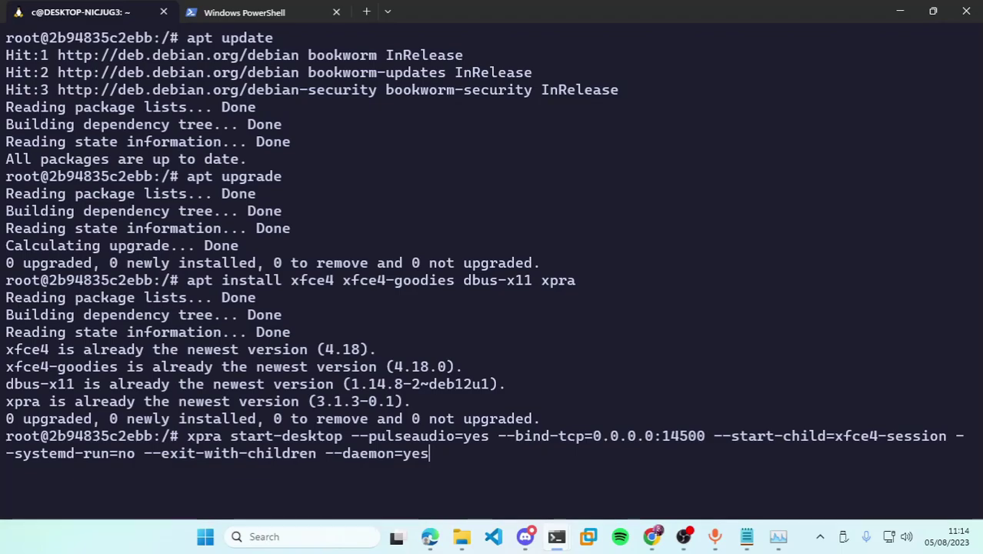
pyautogui.press('BackSpace')
pyautogui.press('BackSpace')
pyautogui.press('BackSpace')
pyautogui.press('BackSpace')
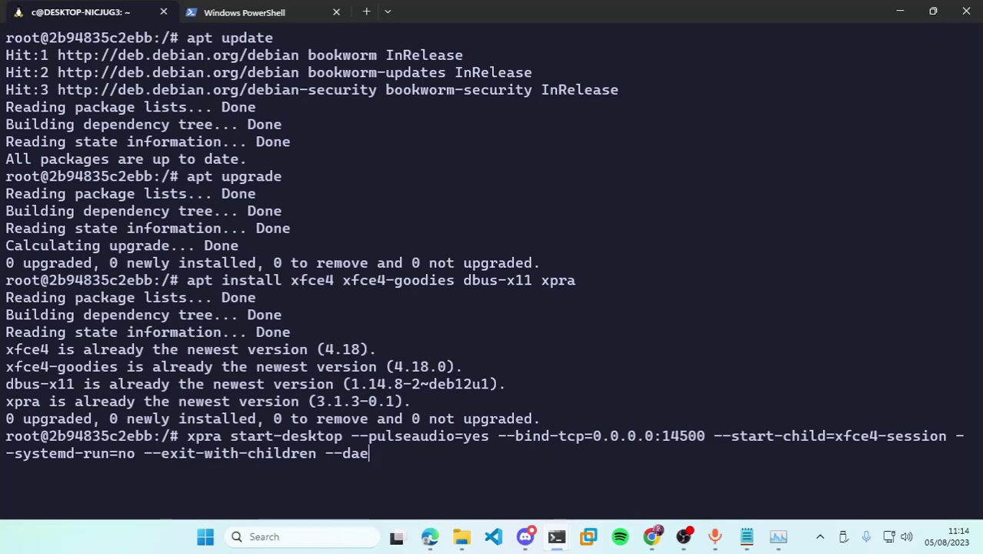
pyautogui.press('BackSpace')
pyautogui.press('BackSpace')
pyautogui.press('BackSpace')
pyautogui.press('BackSpace')
pyautogui.press('BackSpace')
pyautogui.press('BackSpace')
pyautogui.press('Return')
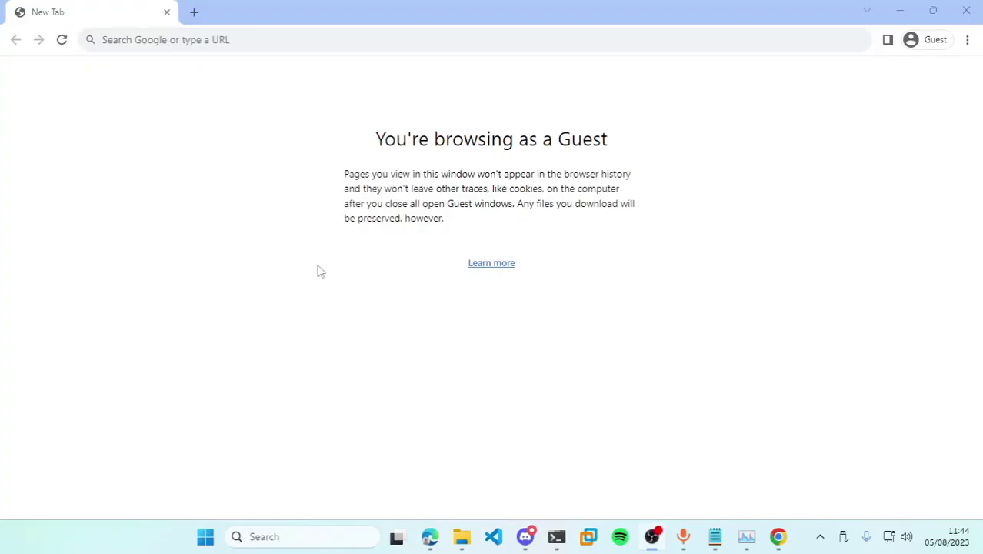
# - Launch the Xpra client from the Start menu by searching 'xp'
pyautogui.click(320, 271)
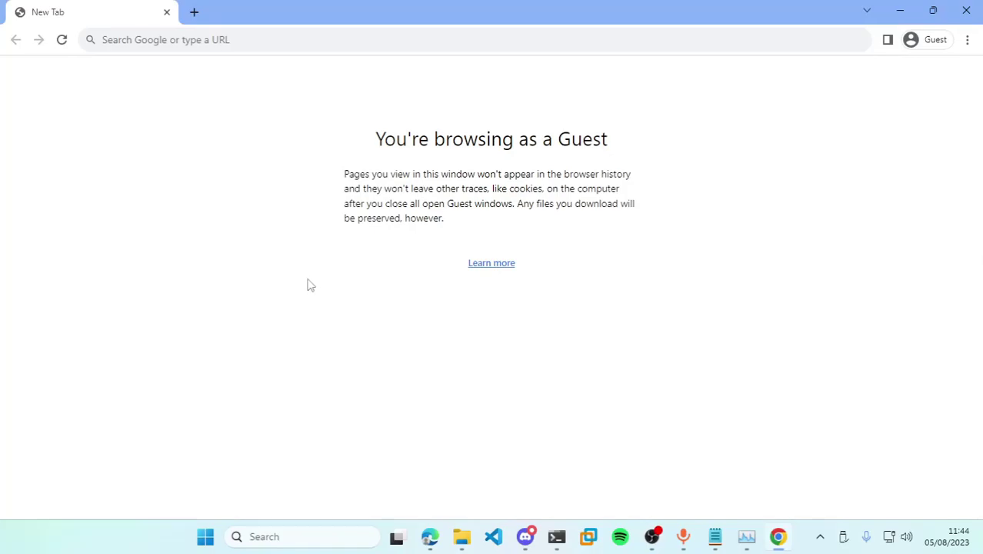
pyautogui.press('super')
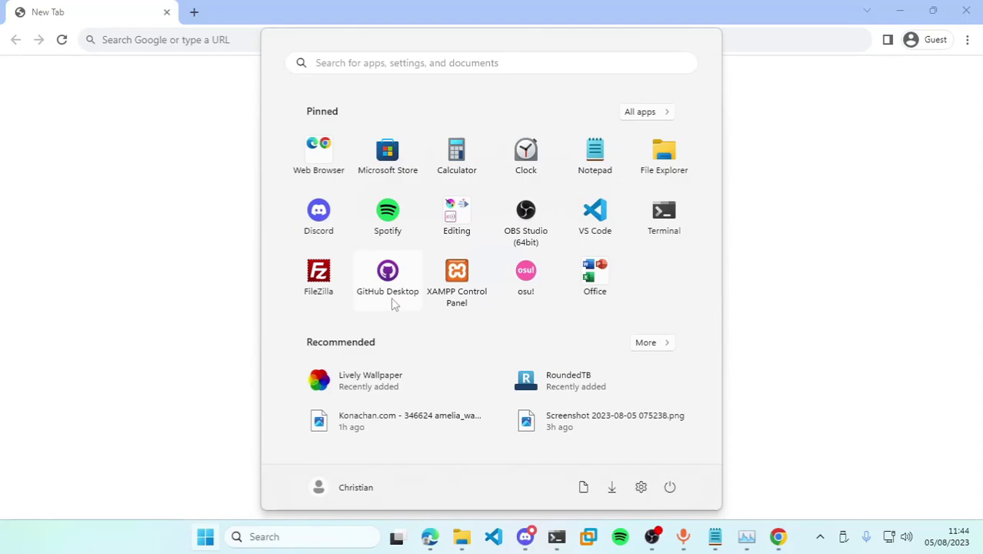
pyautogui.write('xp')
pyautogui.press('Return')
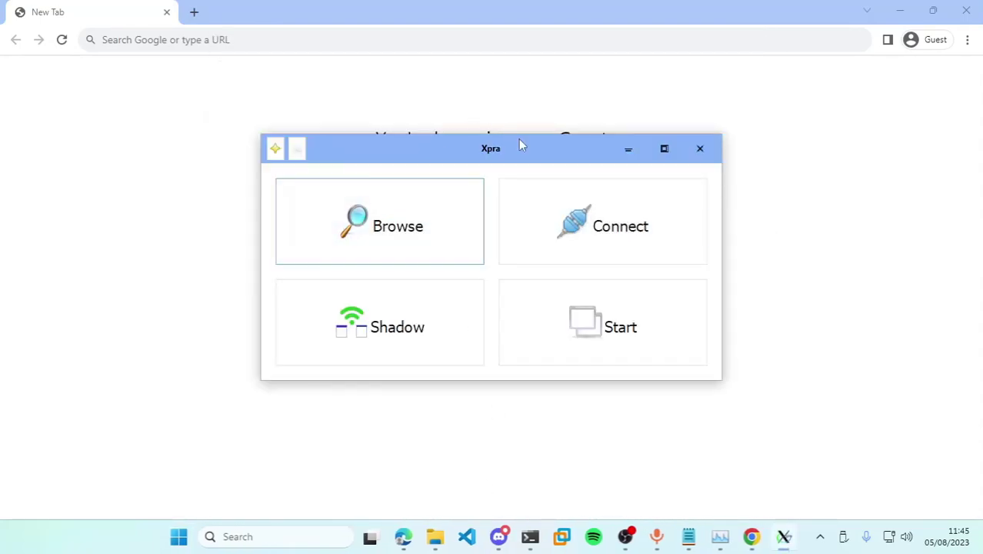
# - Connect over TCP to the xpra server at host localhost, port 2000
pyautogui.click(538, 254)
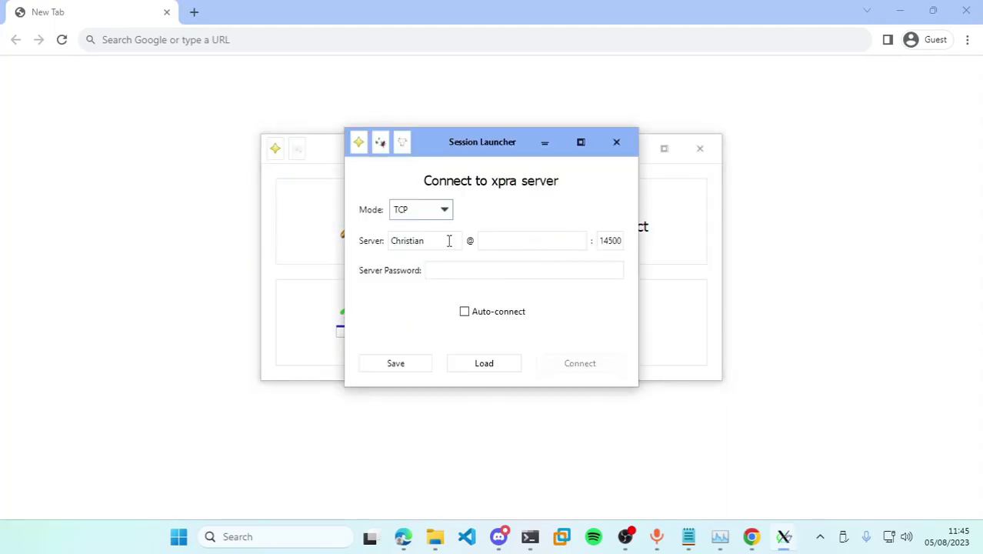
pyautogui.click(449, 240)
pyautogui.click(518, 240)
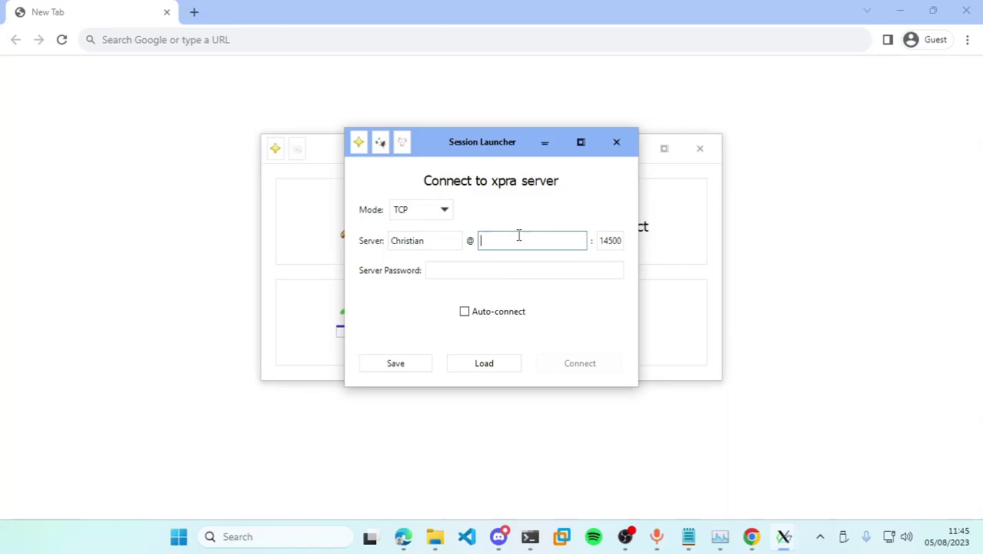
pyautogui.write('localhost')
pyautogui.press('Tab')
pyautogui.write('2000')
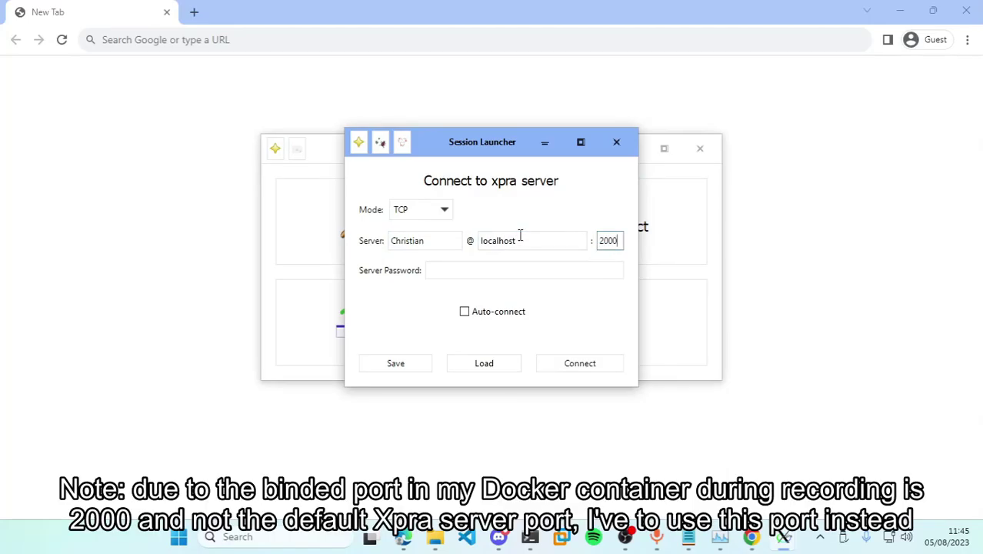
pyautogui.click(596, 366)
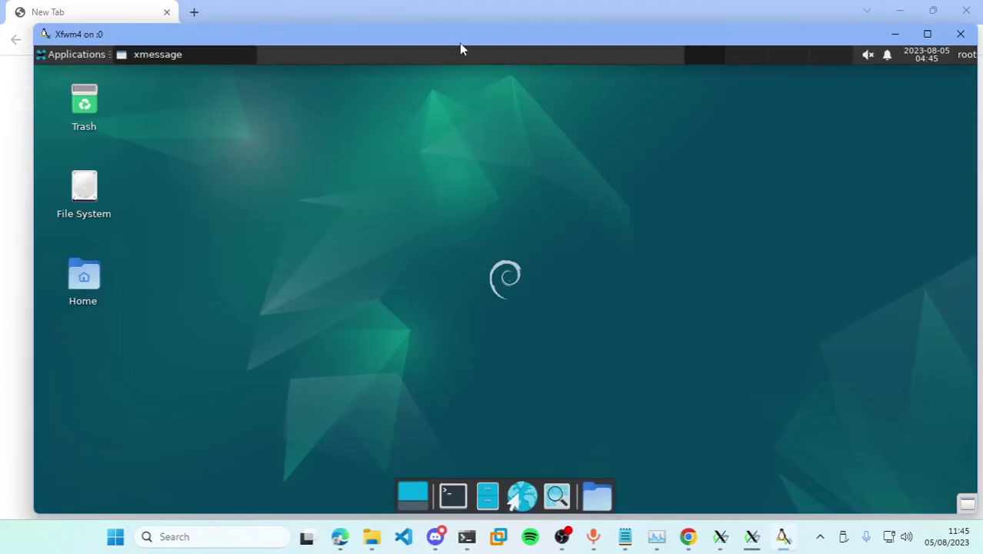
# - Maximize the remote Xfce desktop window and move the About Xfce window to the top-left
pyautogui.moveTo(459, 39); pyautogui.dragTo(451, 2)
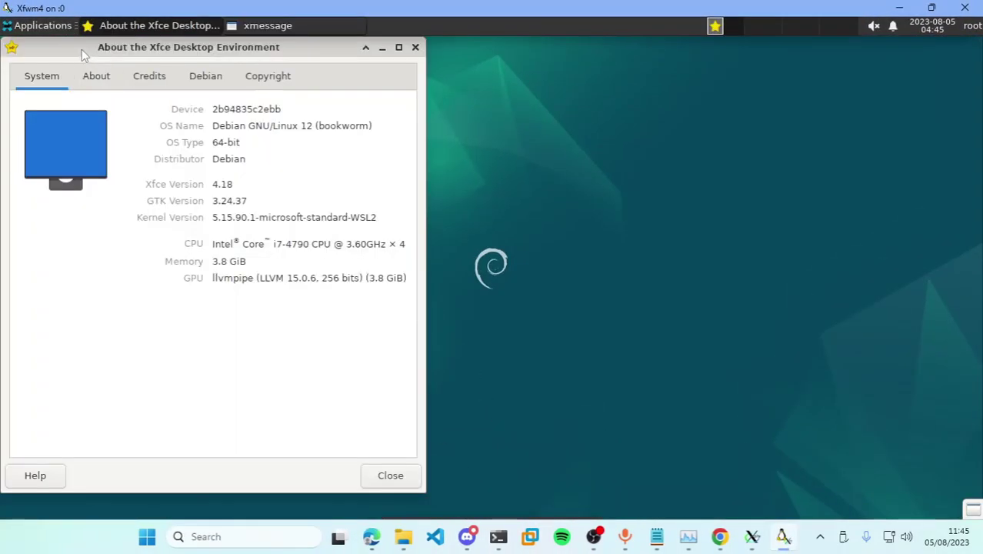
pyautogui.moveTo(81, 50); pyautogui.dragTo(88, 266)
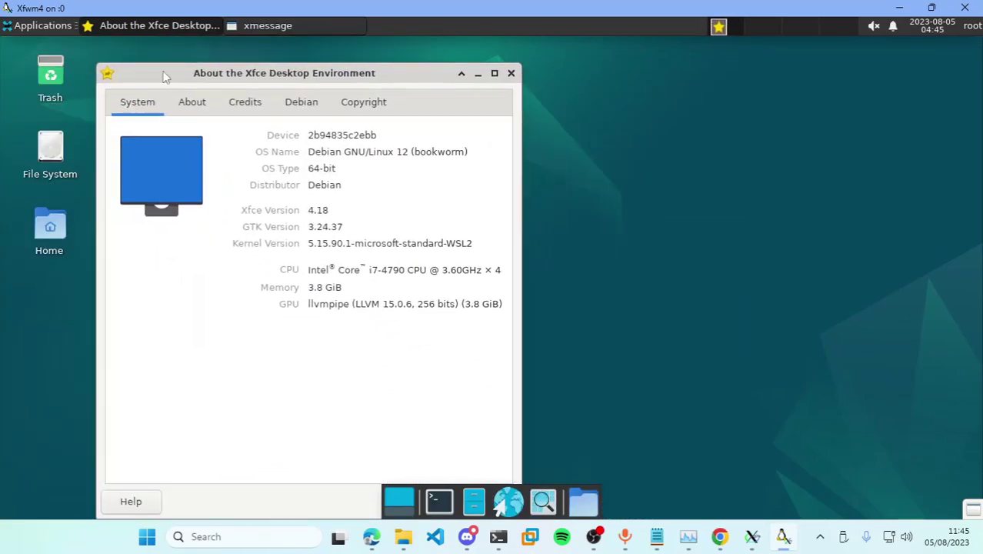
pyautogui.moveTo(89, 266); pyautogui.dragTo(162, 71)
pyautogui.click(259, 31)
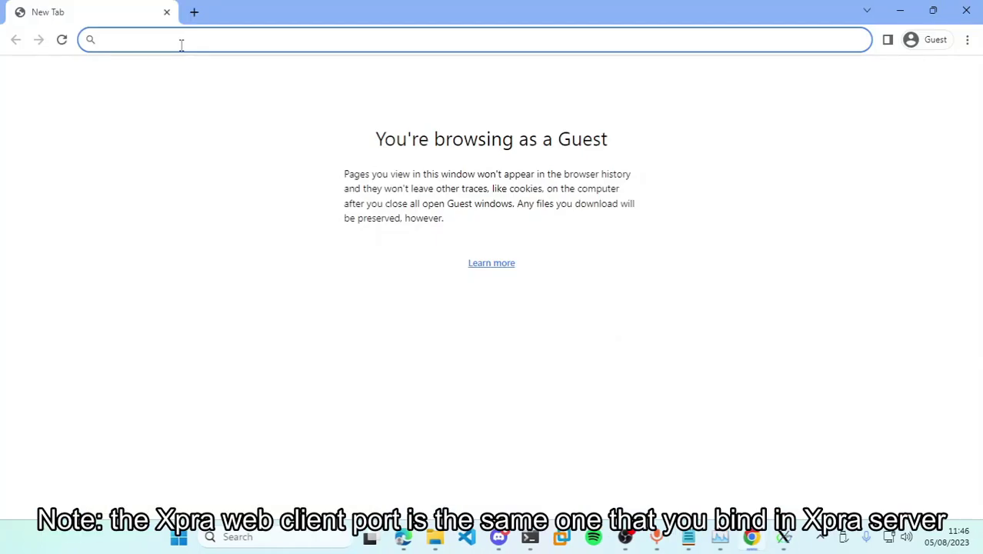
# - Enter localhost:2000 in Chrome's address bar
pyautogui.write('localh')
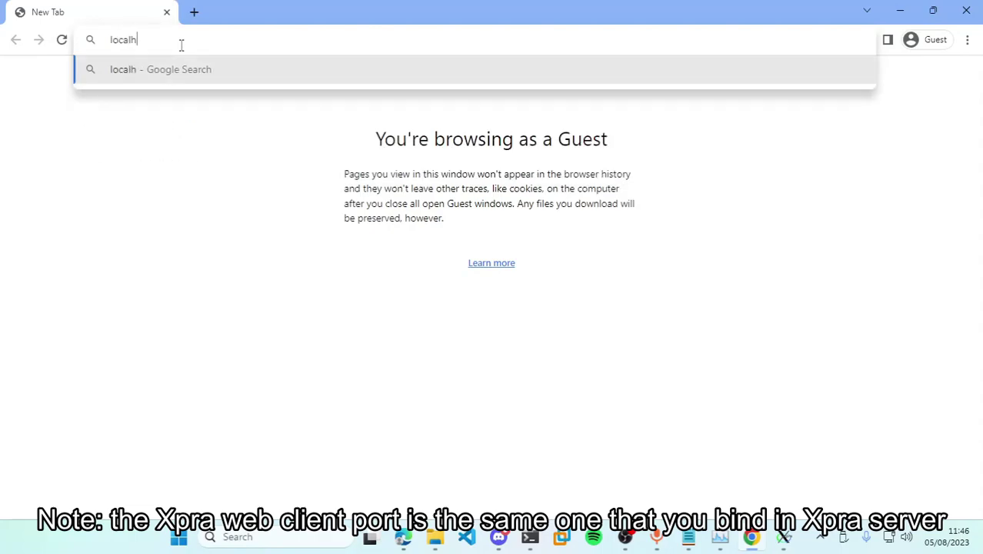
pyautogui.write('ost:2000')
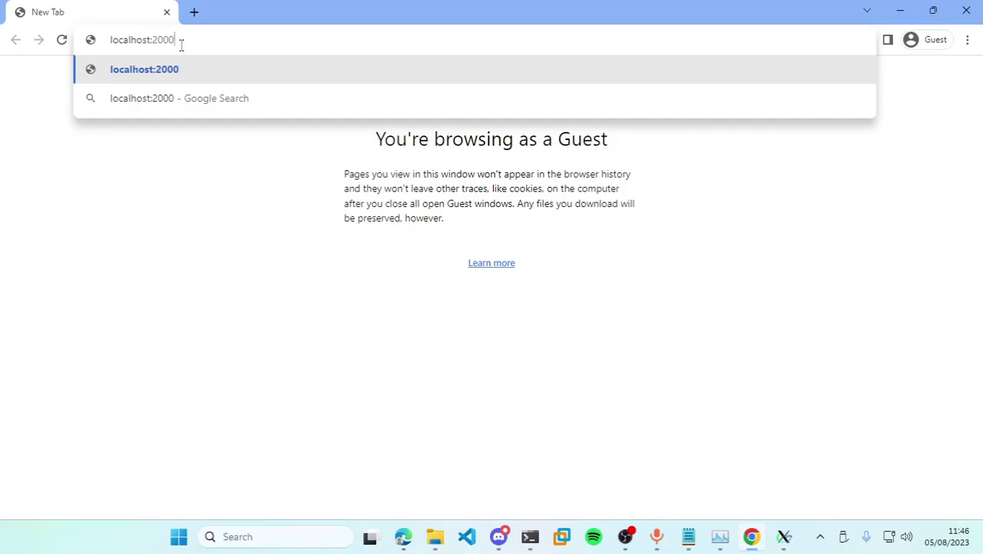
# - Load the web client, open a remote terminal from the dock in fullscreen, then exit fullscreen
pyautogui.press('Return')
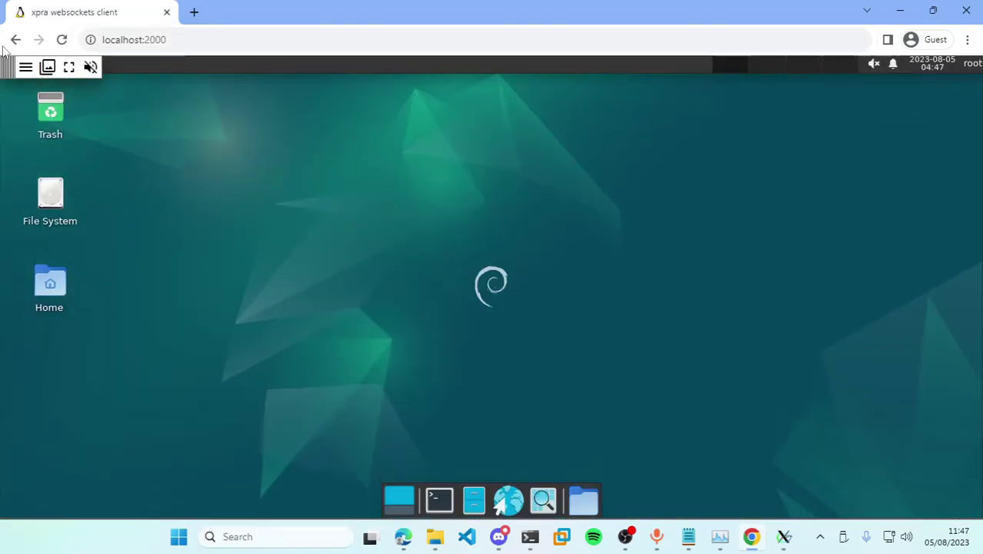
pyautogui.click(68, 67)
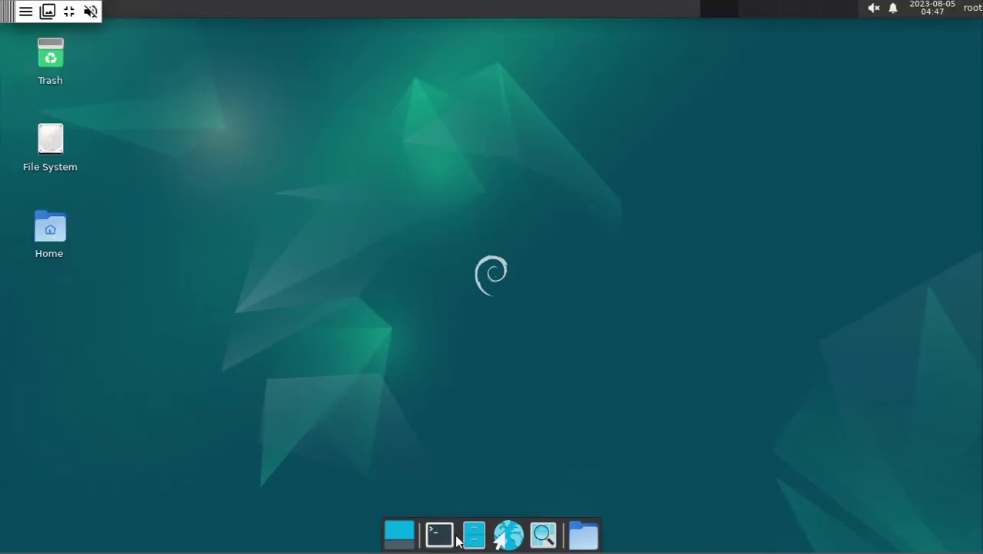
pyautogui.click(448, 532)
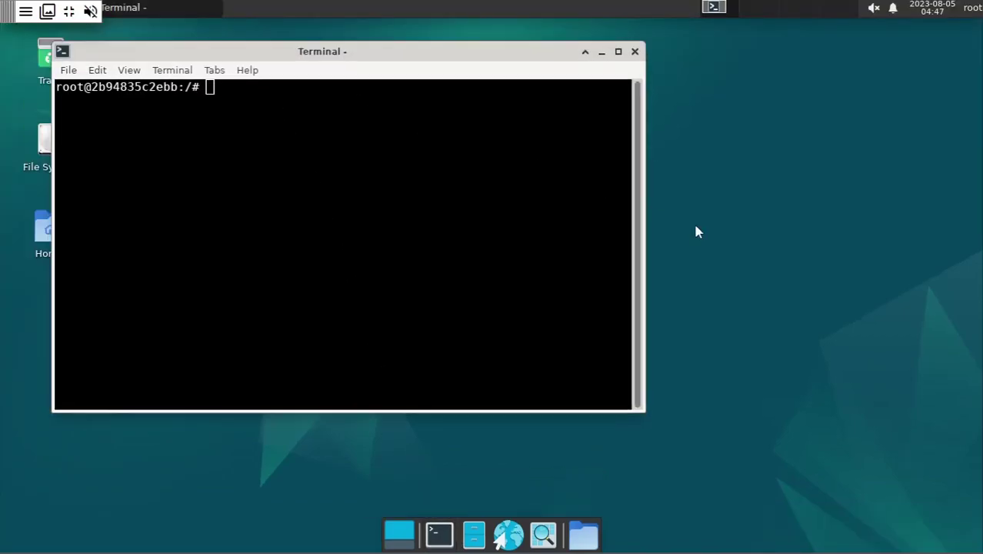
pyautogui.press('Escape')
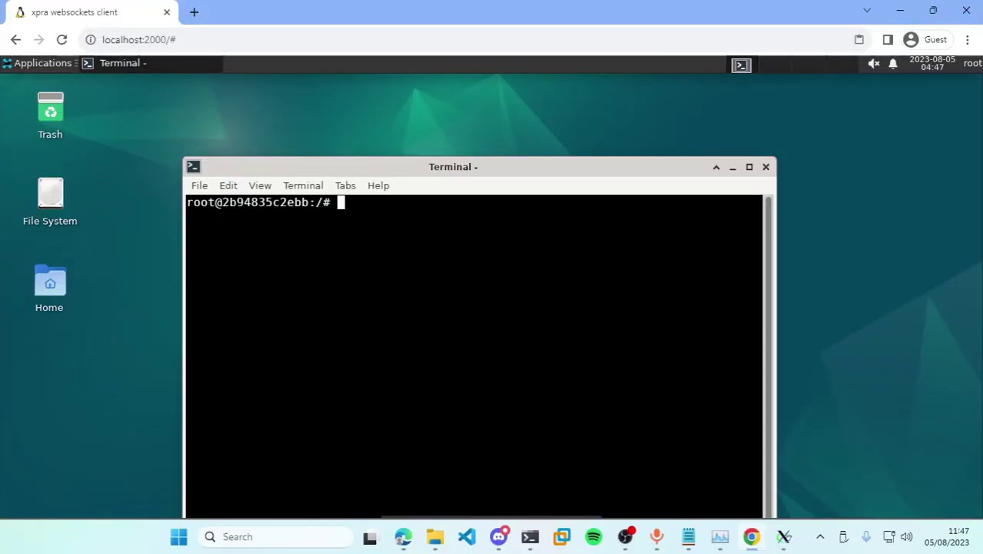